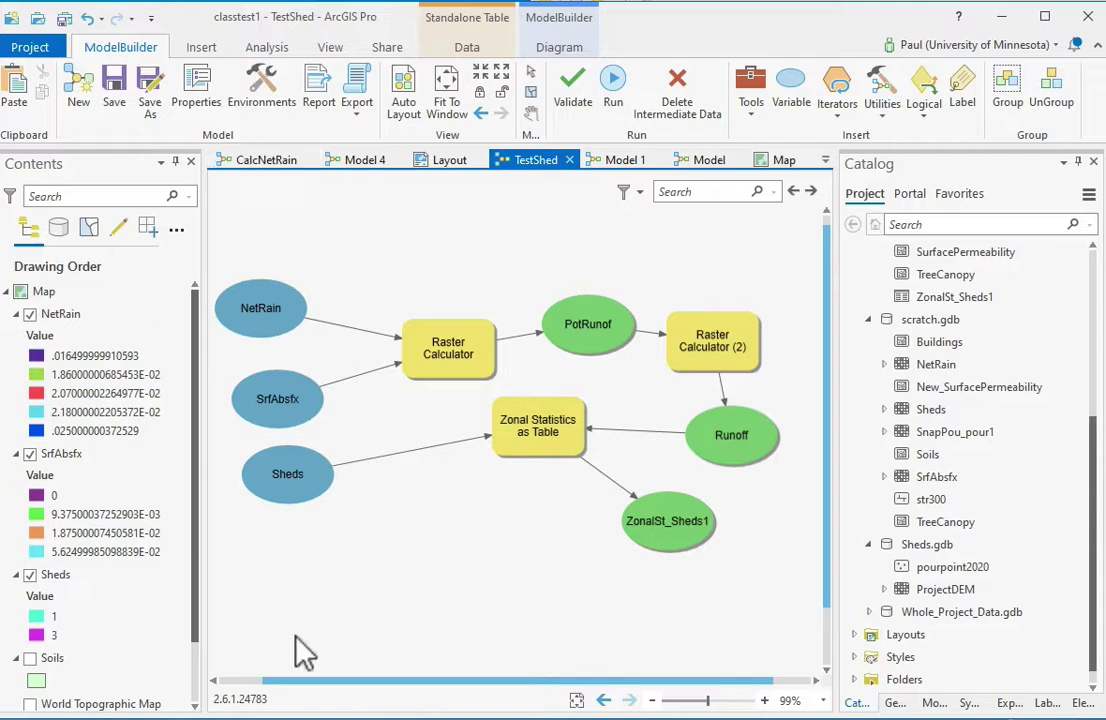
# Hide the NetRain and SrfAbsfx layers on the map, leaving the Sheds layer displayed
pyautogui.click(798, 166)
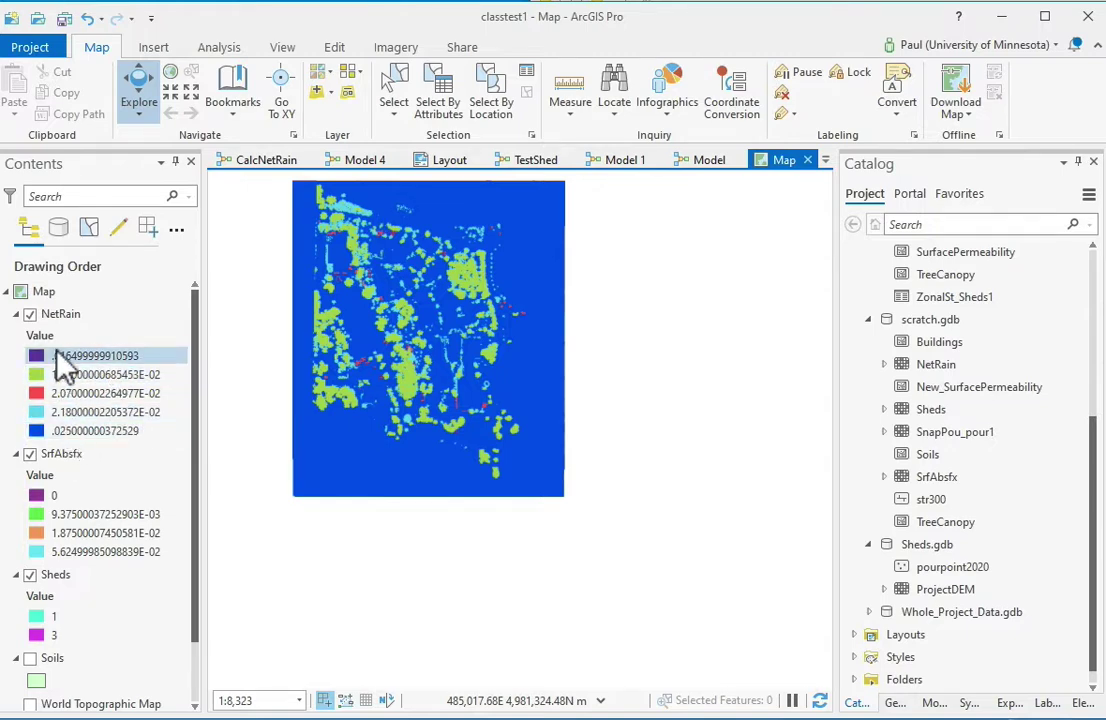
pyautogui.click(30, 314)
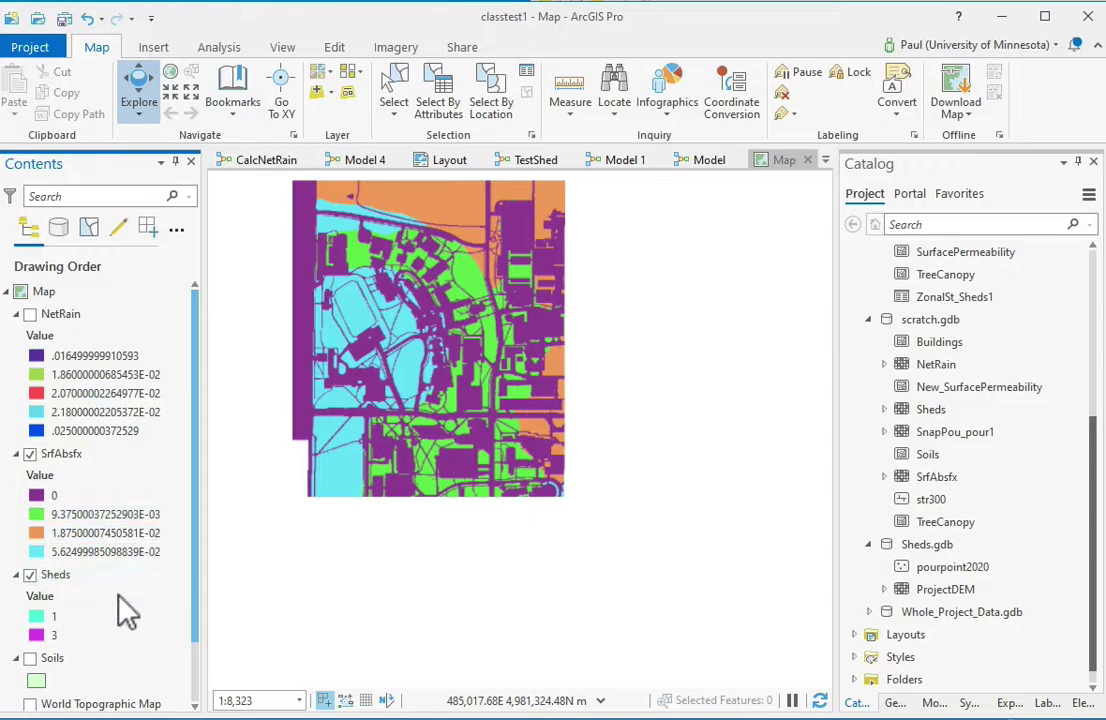
pyautogui.click(30, 458)
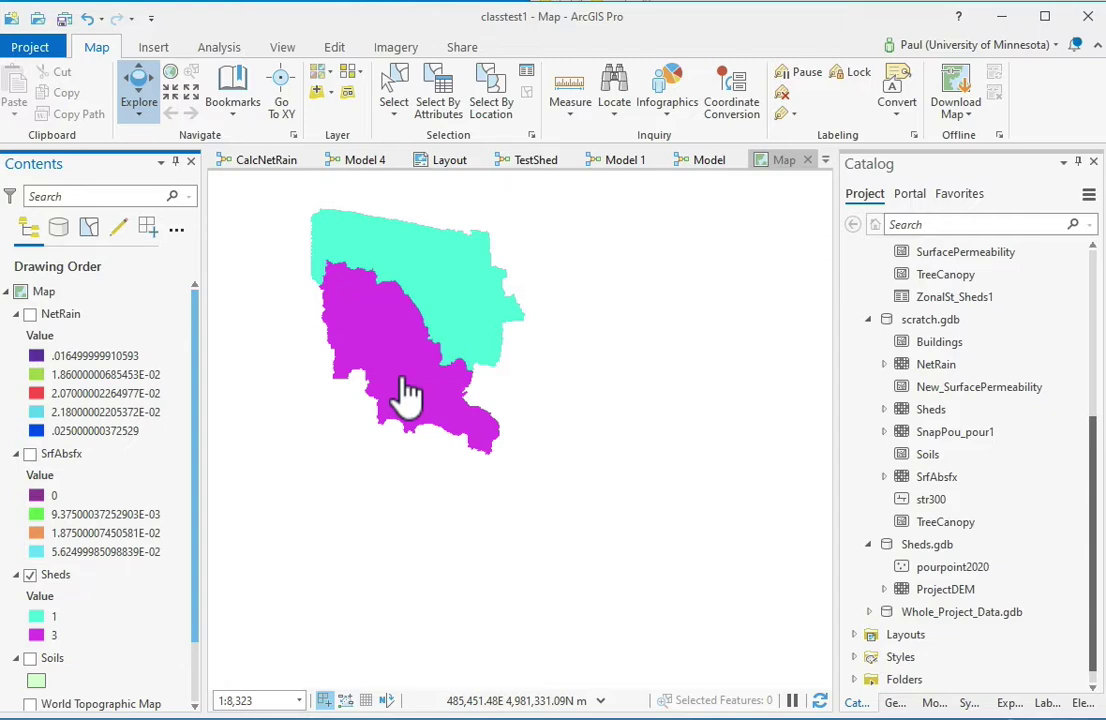
# Review the map algebra expression and output of the first Raster Calculator in the TestShed model
pyautogui.click(541, 167)
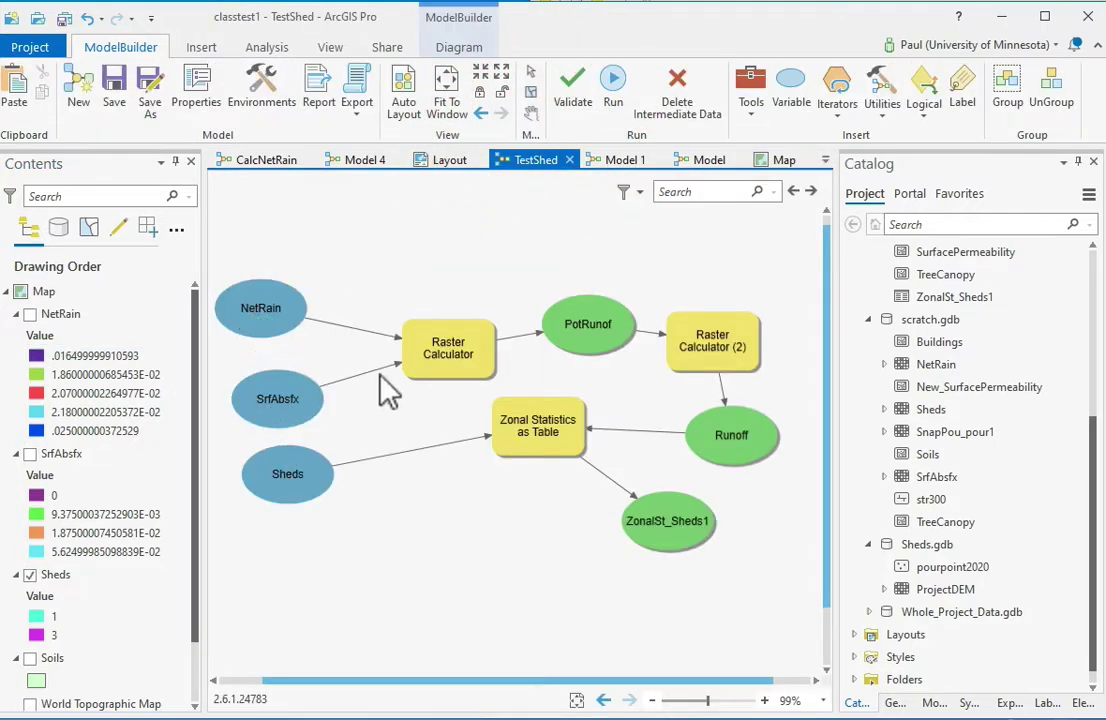
pyautogui.rightClick(444, 342)
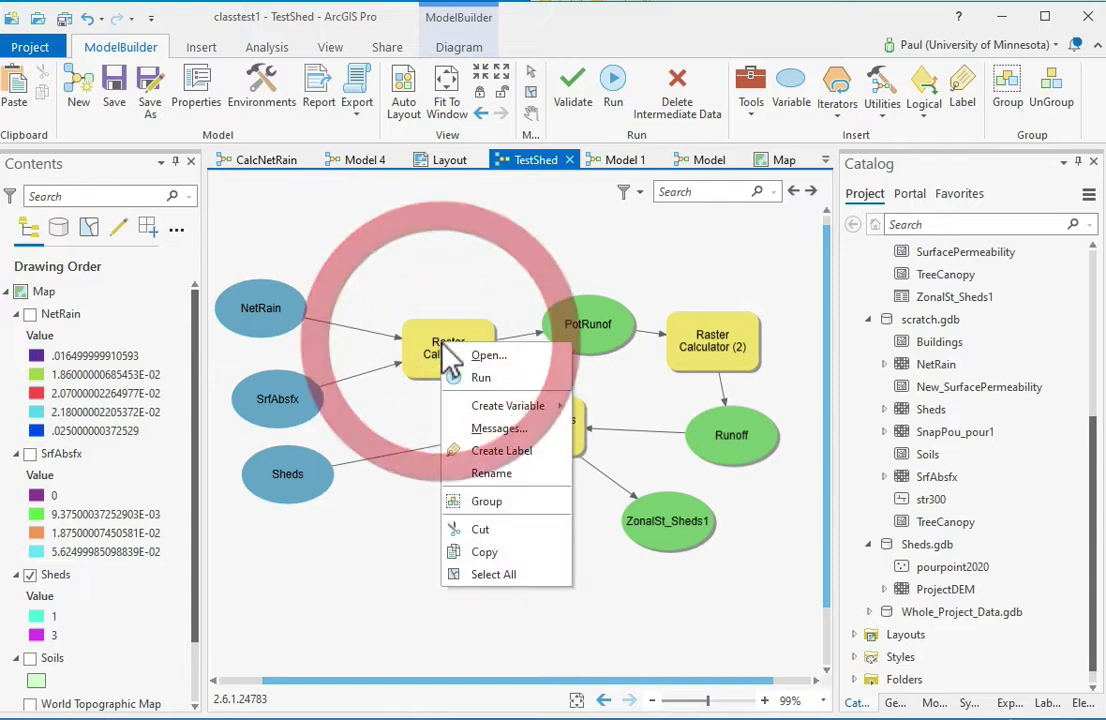
pyautogui.click(470, 355)
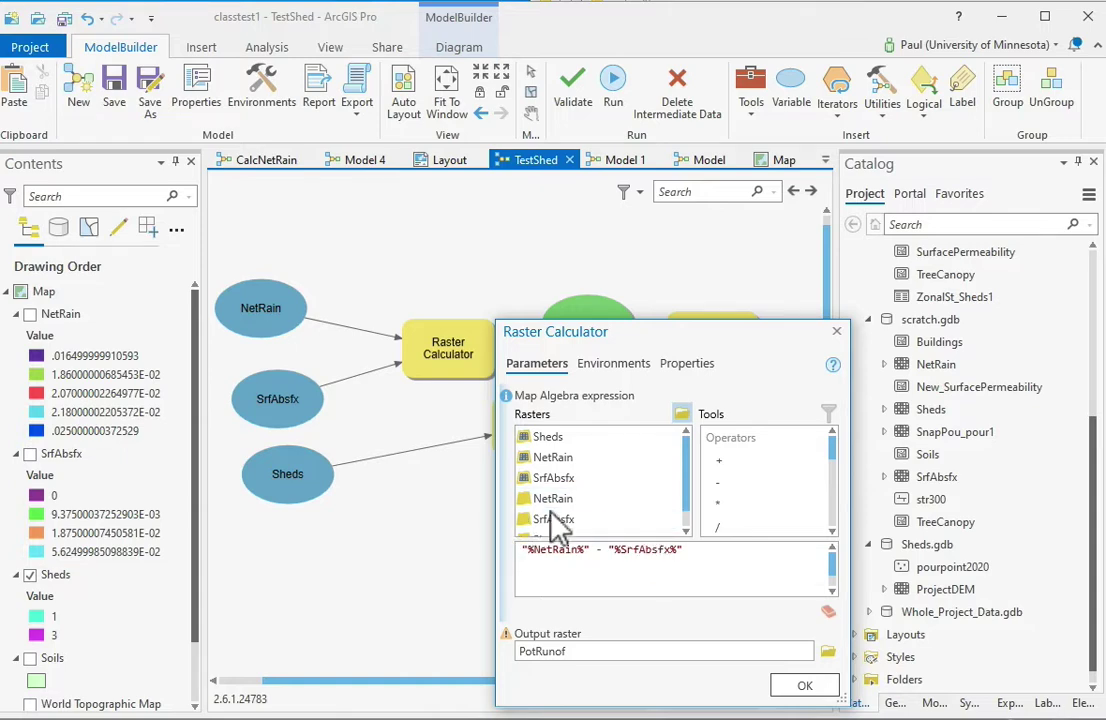
pyautogui.click(838, 333)
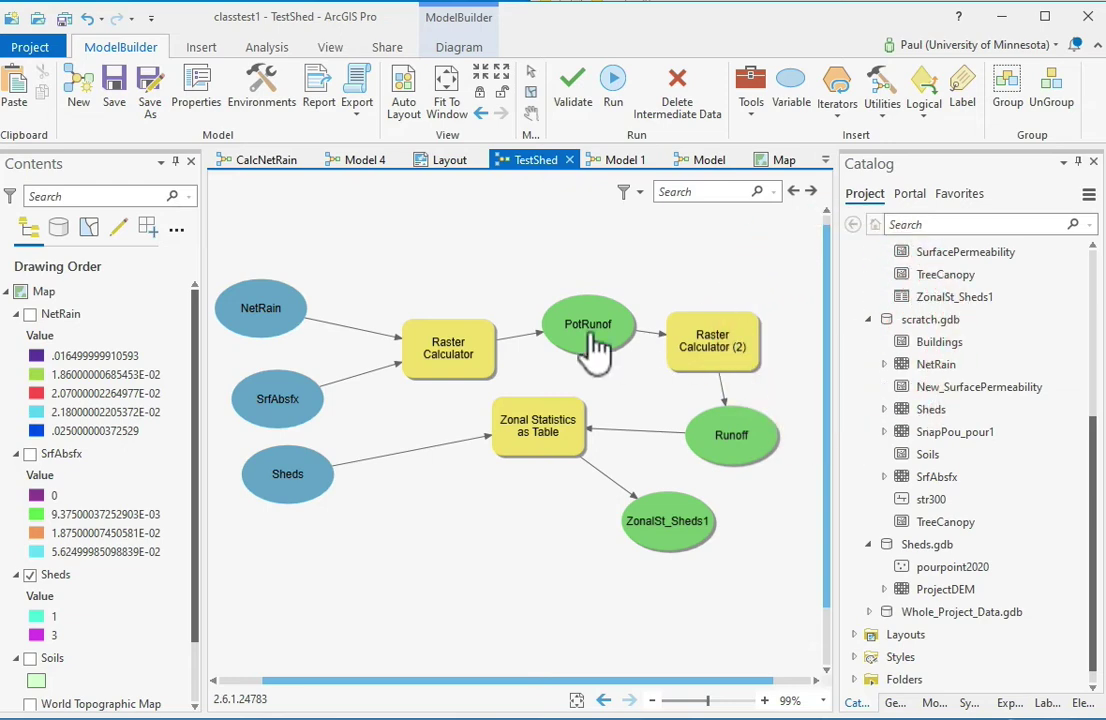
# Review the conditional expression and output raster of Raster Calculator (2) in the model
pyautogui.rightClick(699, 350)
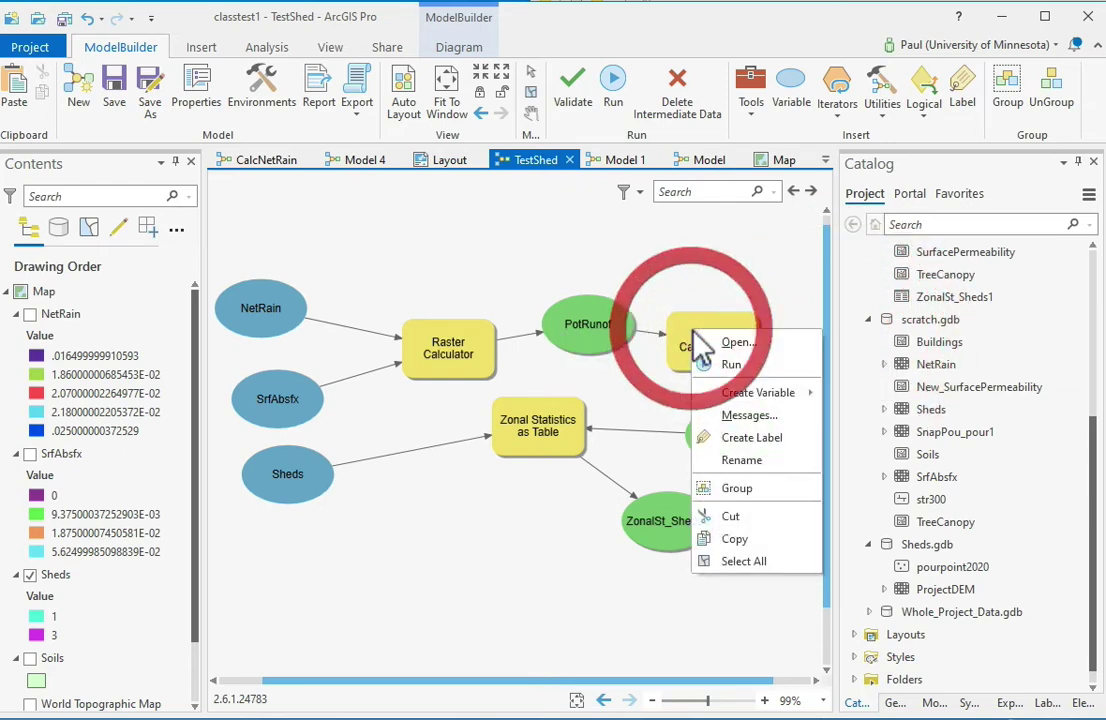
pyautogui.click(736, 342)
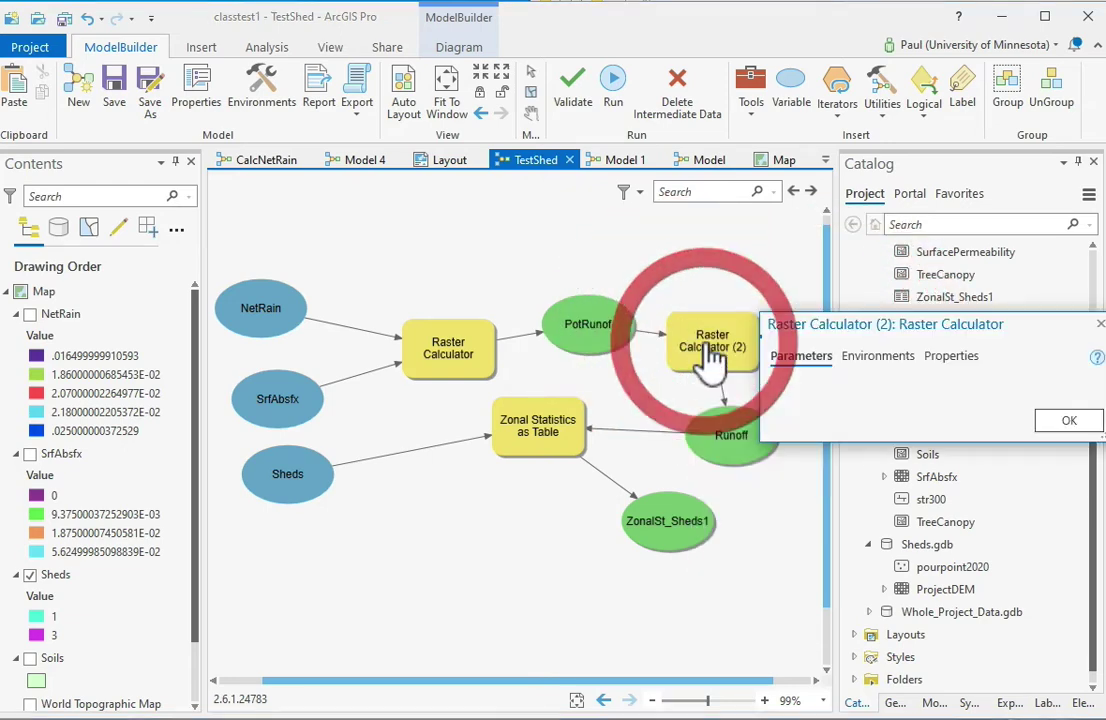
pyautogui.moveTo(1003, 333); pyautogui.dragTo(810, 184)
pyautogui.click(619, 404)
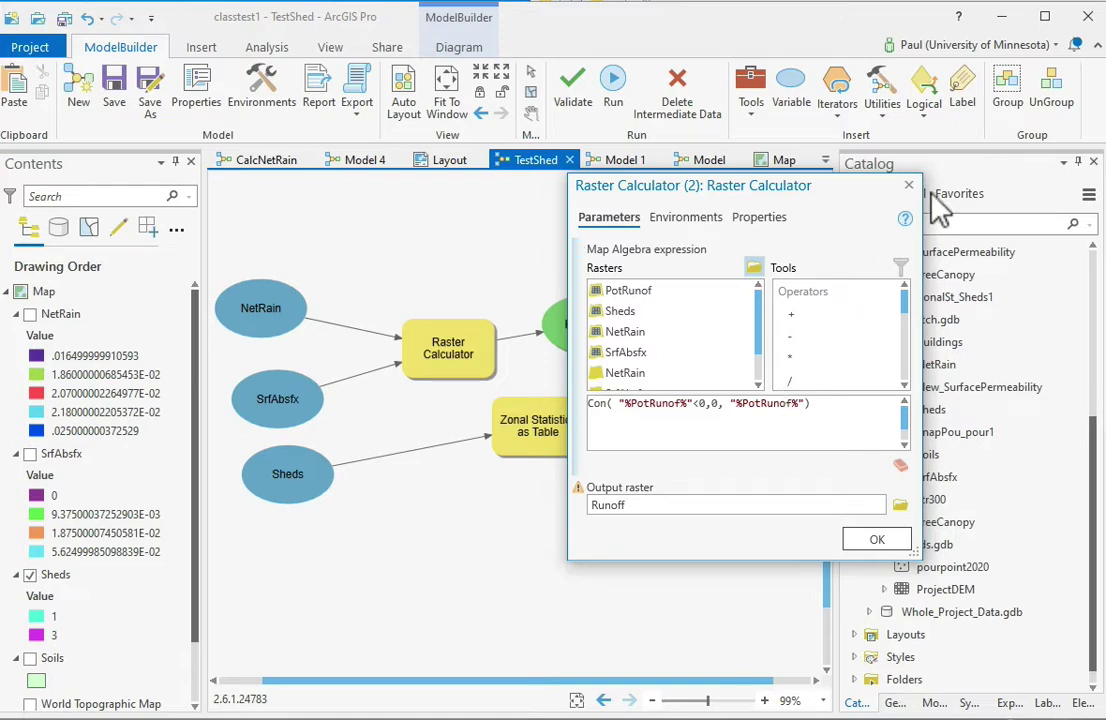
pyautogui.click(909, 187)
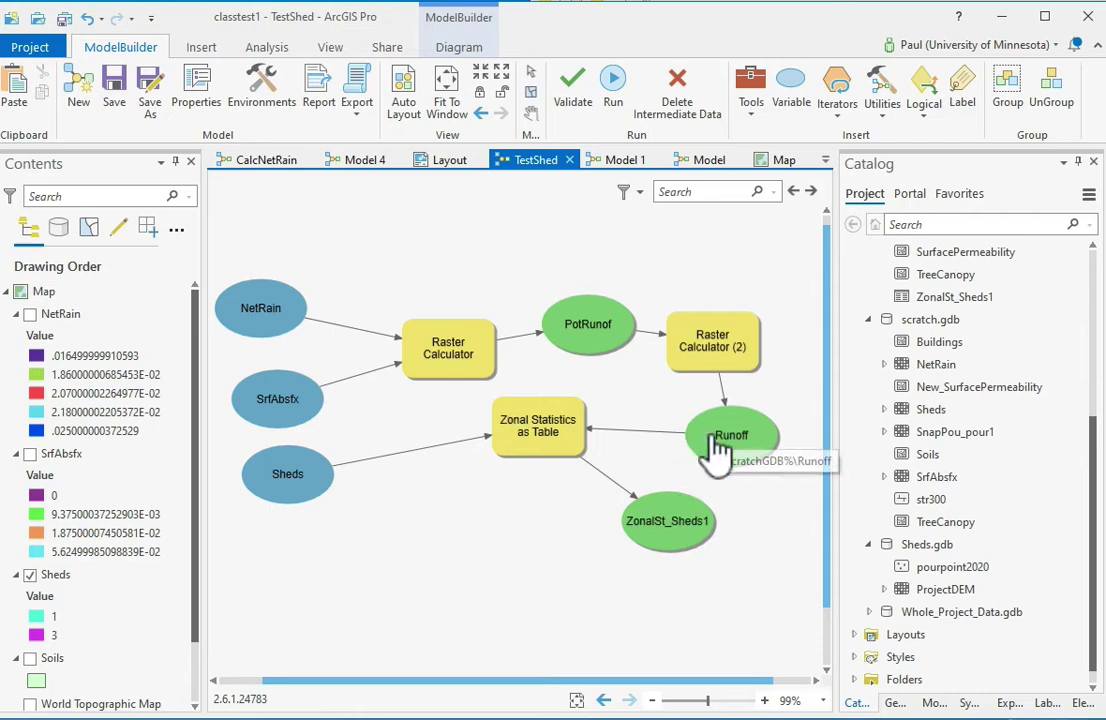
# Examine the Zonal Statistics as Table parameters, including the inputs, output table and available statistics types
pyautogui.moveTo(548, 472)
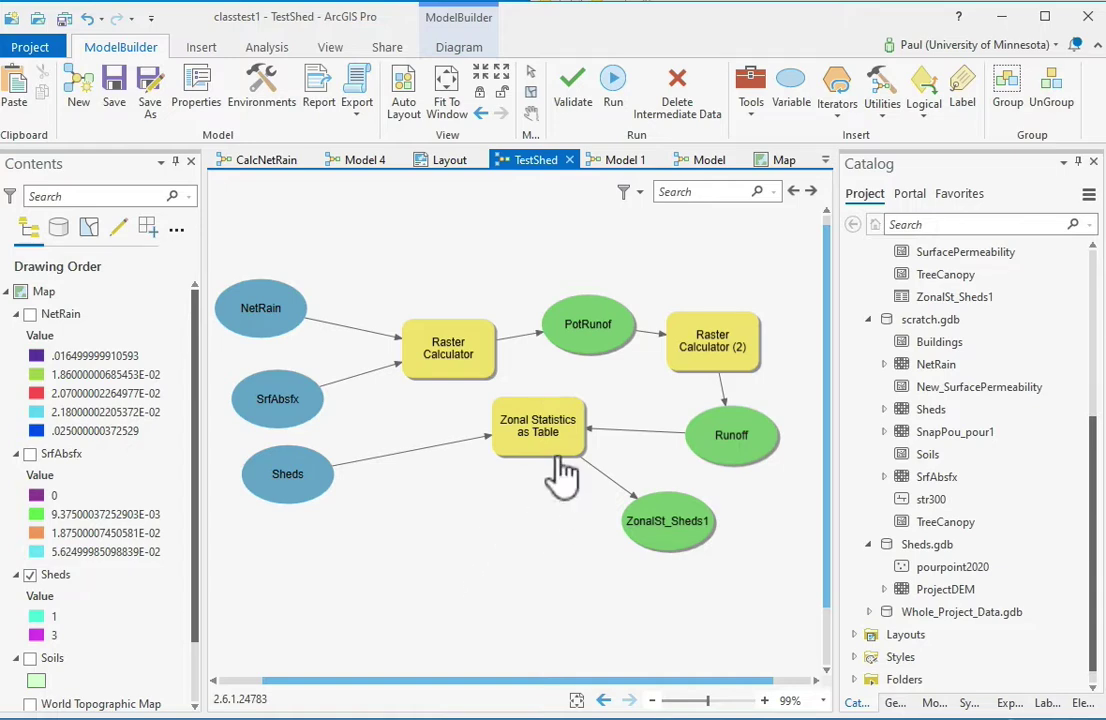
pyautogui.moveTo(508, 418)
pyautogui.rightClick(521, 426)
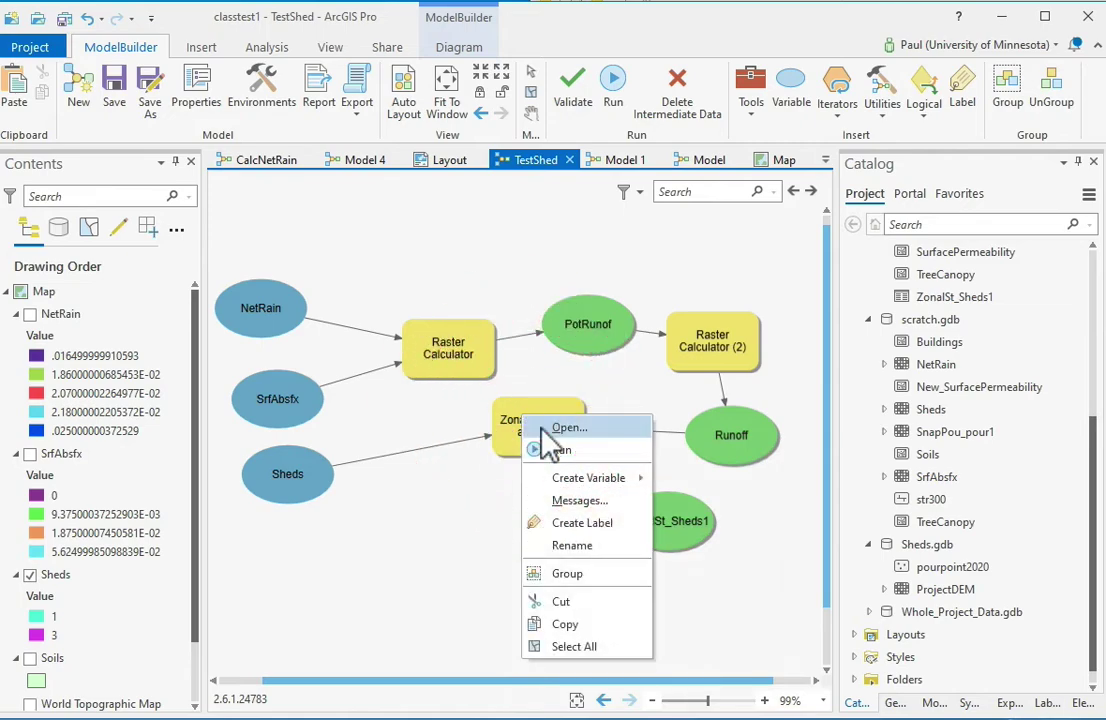
pyautogui.click(542, 430)
pyautogui.moveTo(773, 425); pyautogui.dragTo(639, 228)
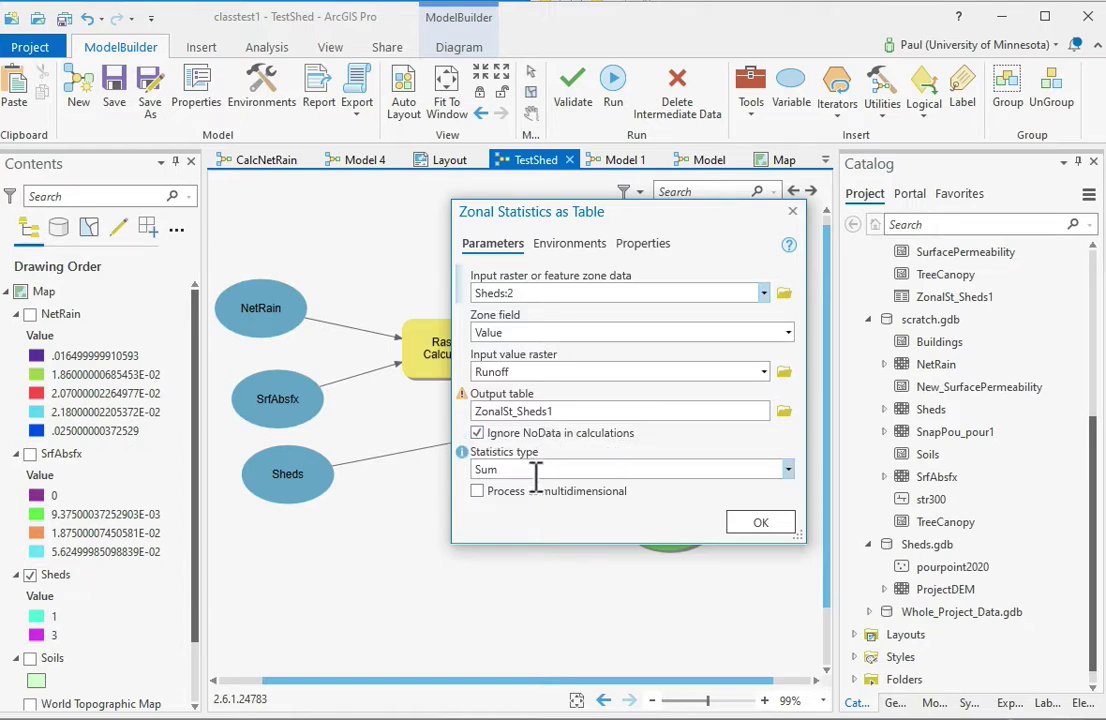
pyautogui.click(788, 471)
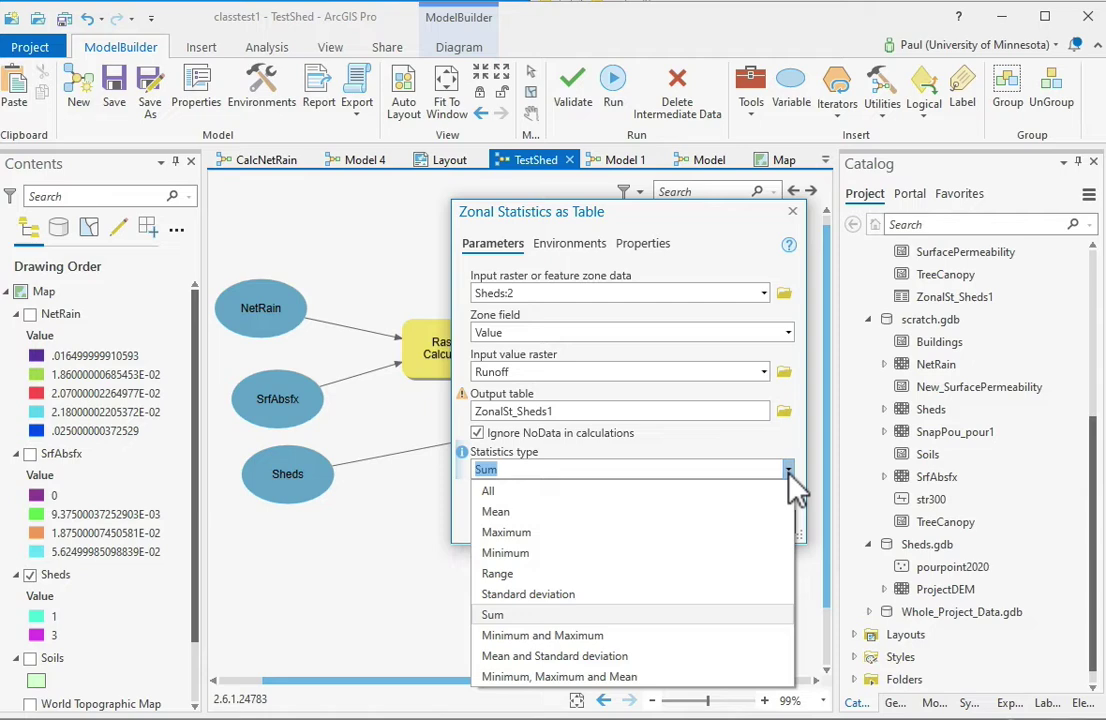
pyautogui.click(788, 468)
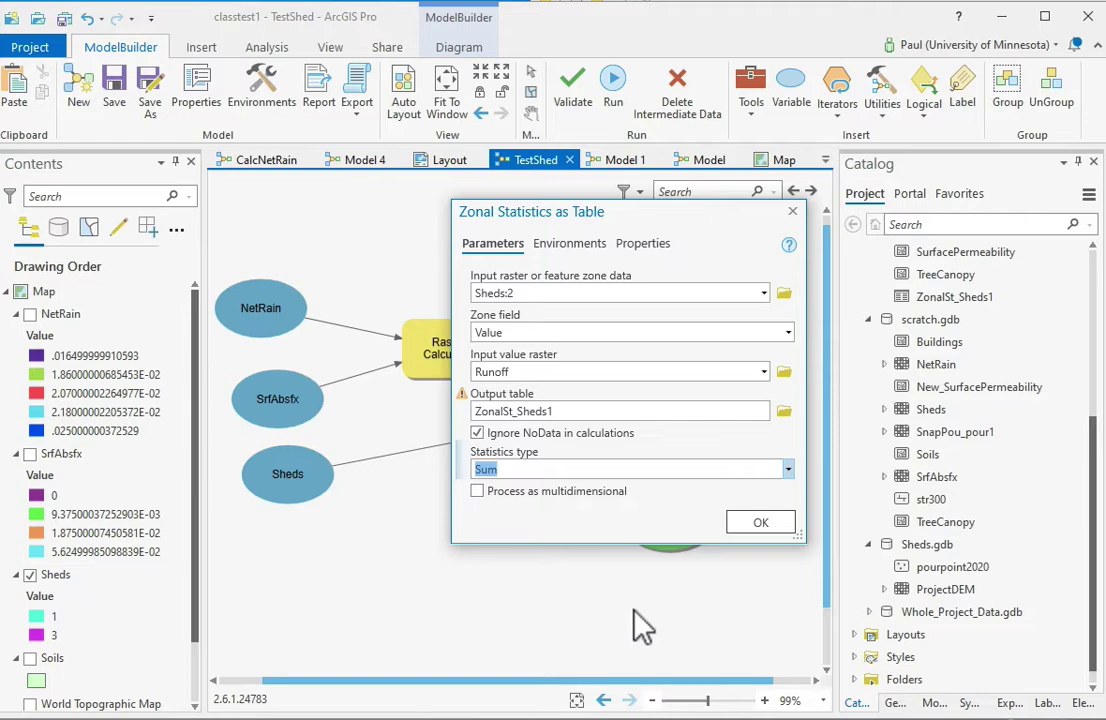
pyautogui.click(794, 211)
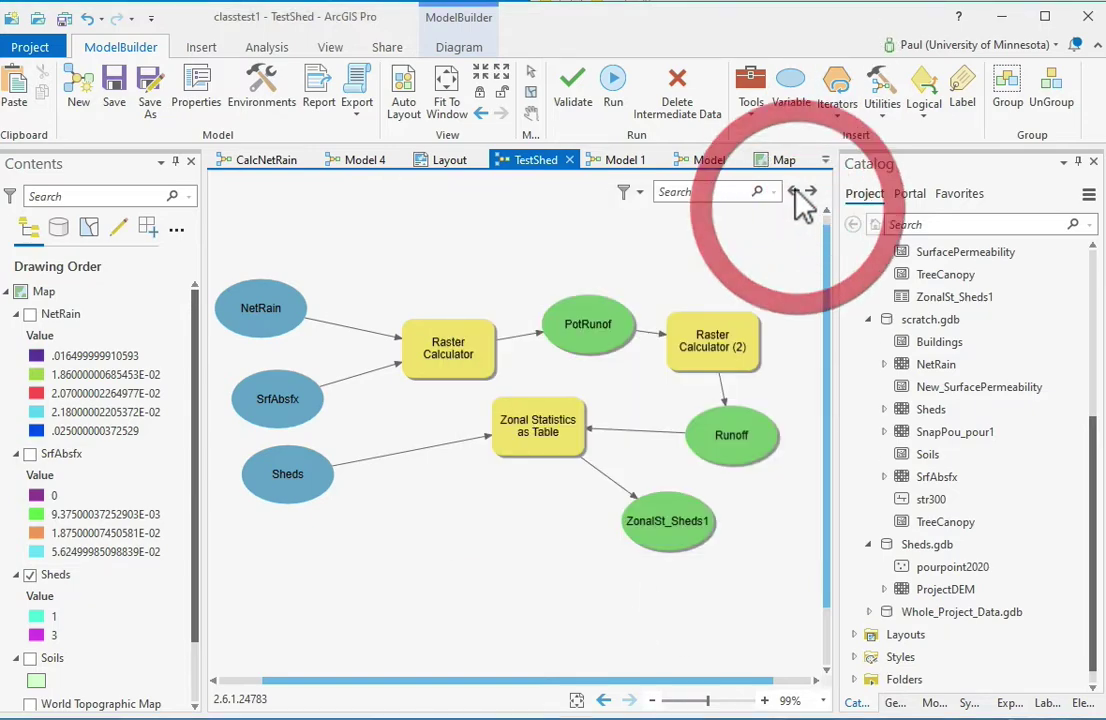
# Check the vertical units and cell size in the NetRain layer's source properties
pyautogui.rightClick(82, 316)
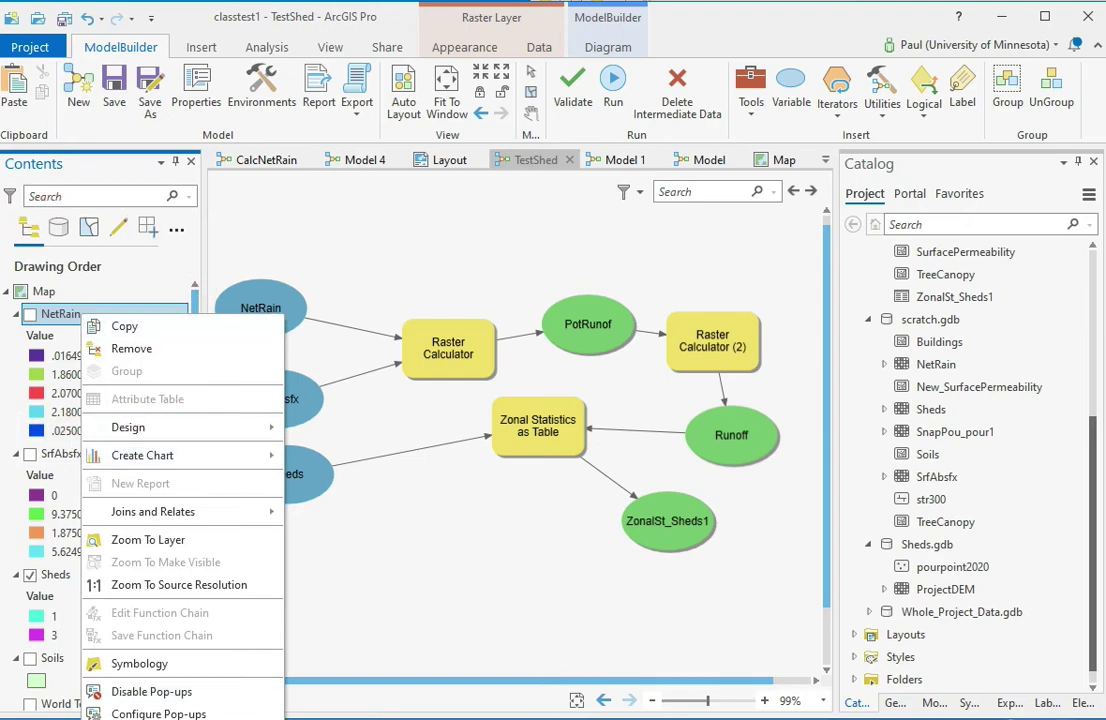
pyautogui.click(140, 719)
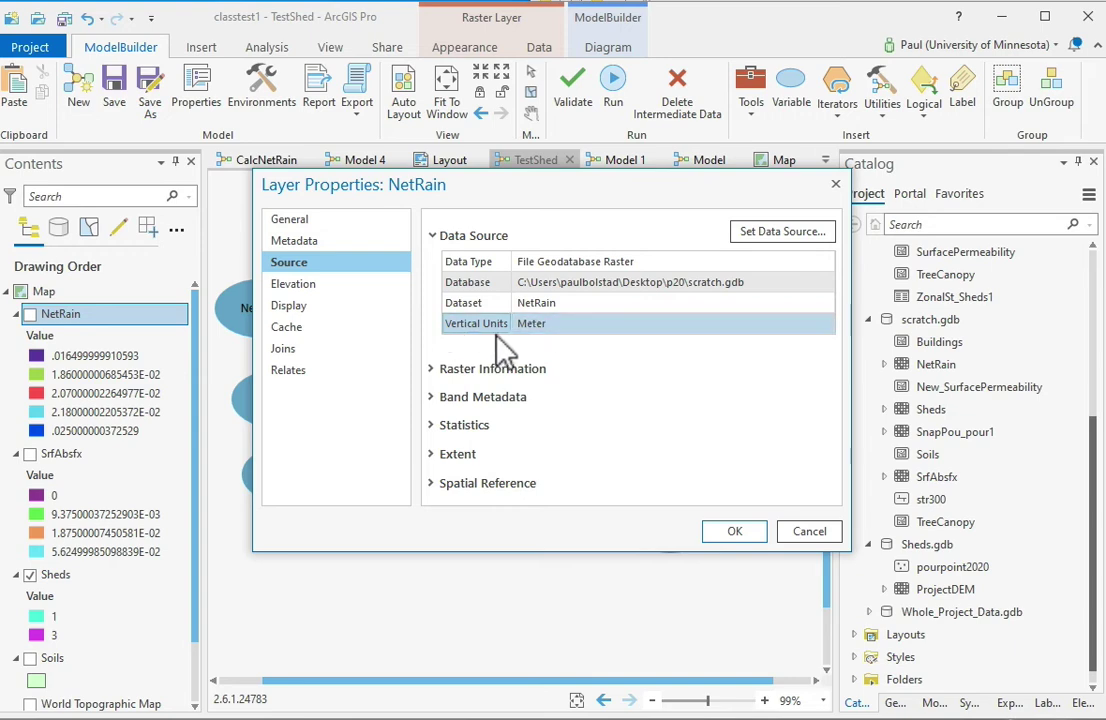
pyautogui.click(436, 372)
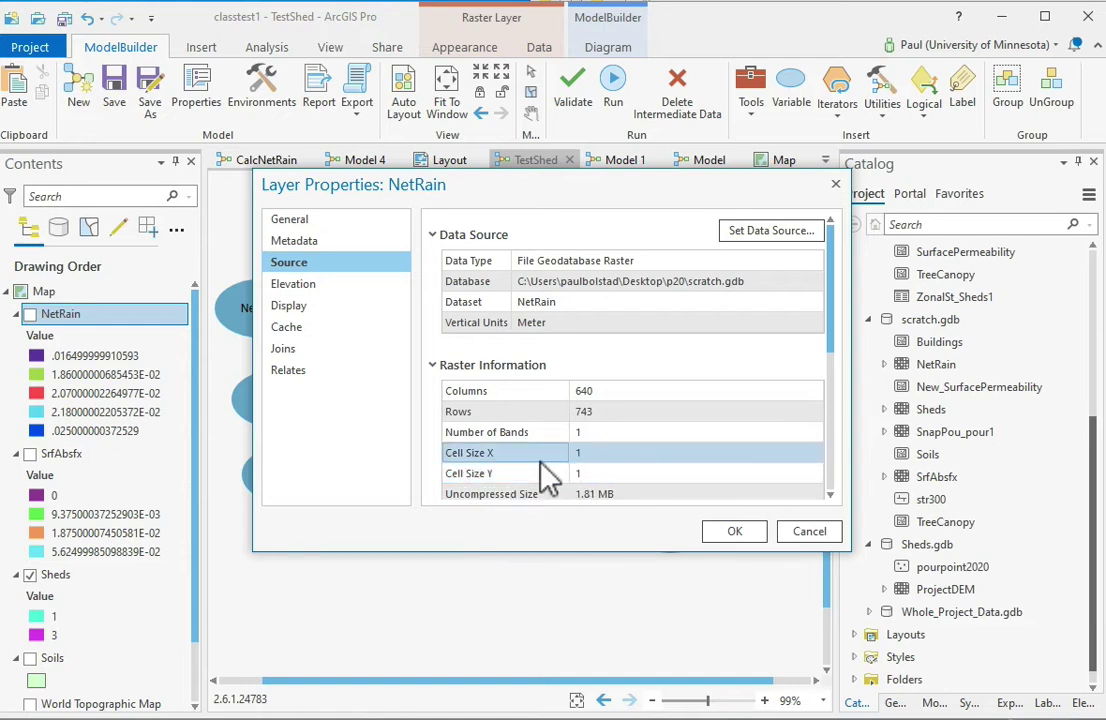
pyautogui.click(836, 185)
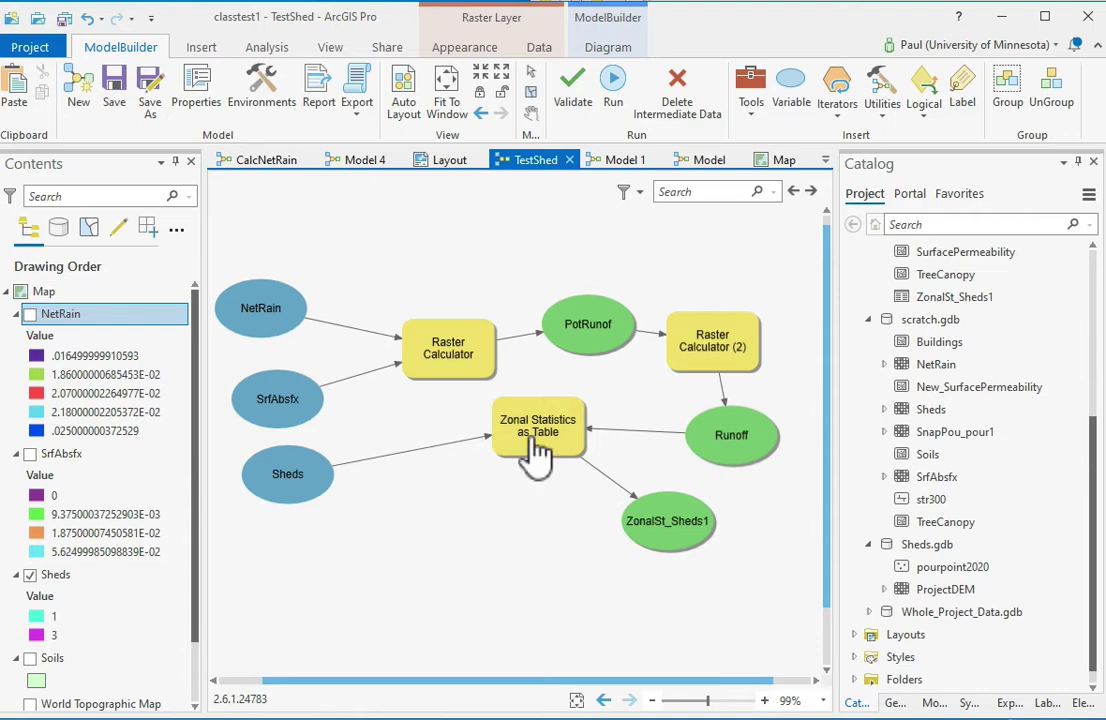
# Run the complete TestShed model and dismiss its progress report
pyautogui.moveTo(538, 452)
pyautogui.click(618, 96)
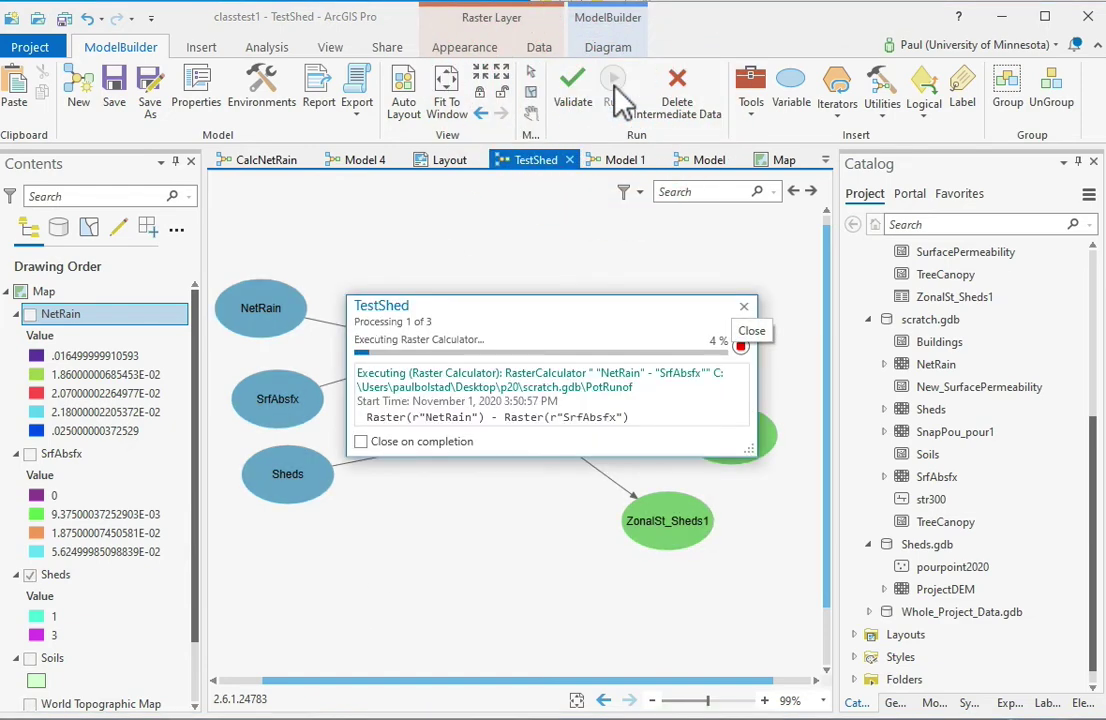
pyautogui.click(744, 308)
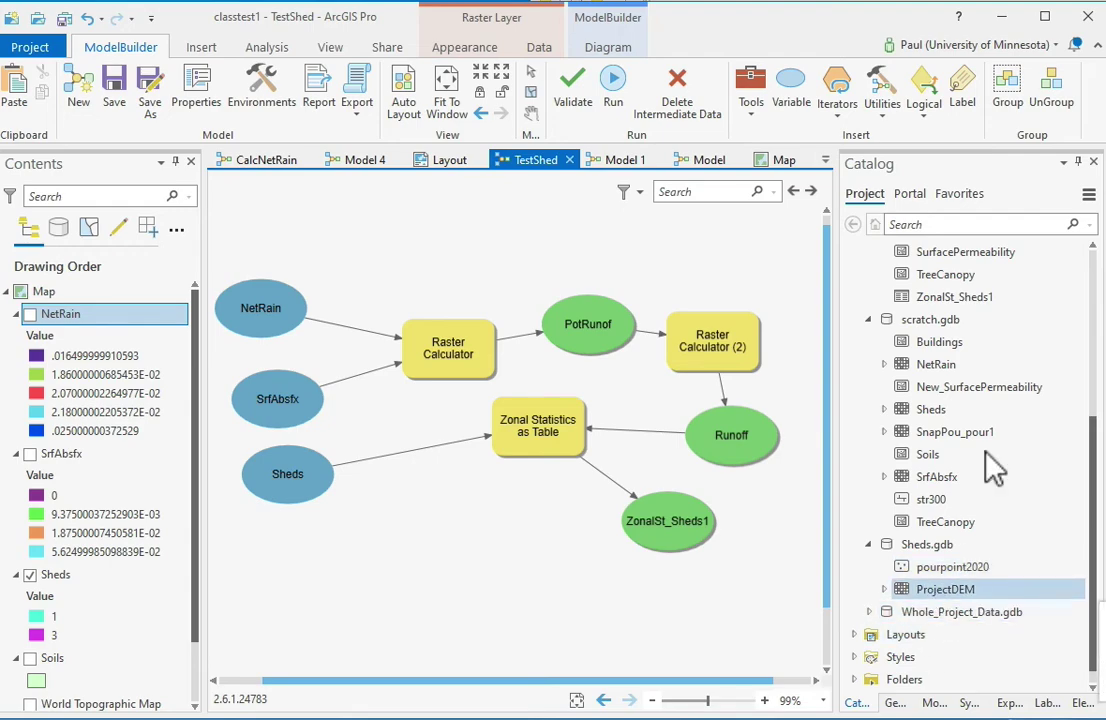
# Refresh scratch.gdb and add its ZonalSt_Sheds1 table to the map's contents
pyautogui.click(913, 320)
pyautogui.rightClick(914, 325)
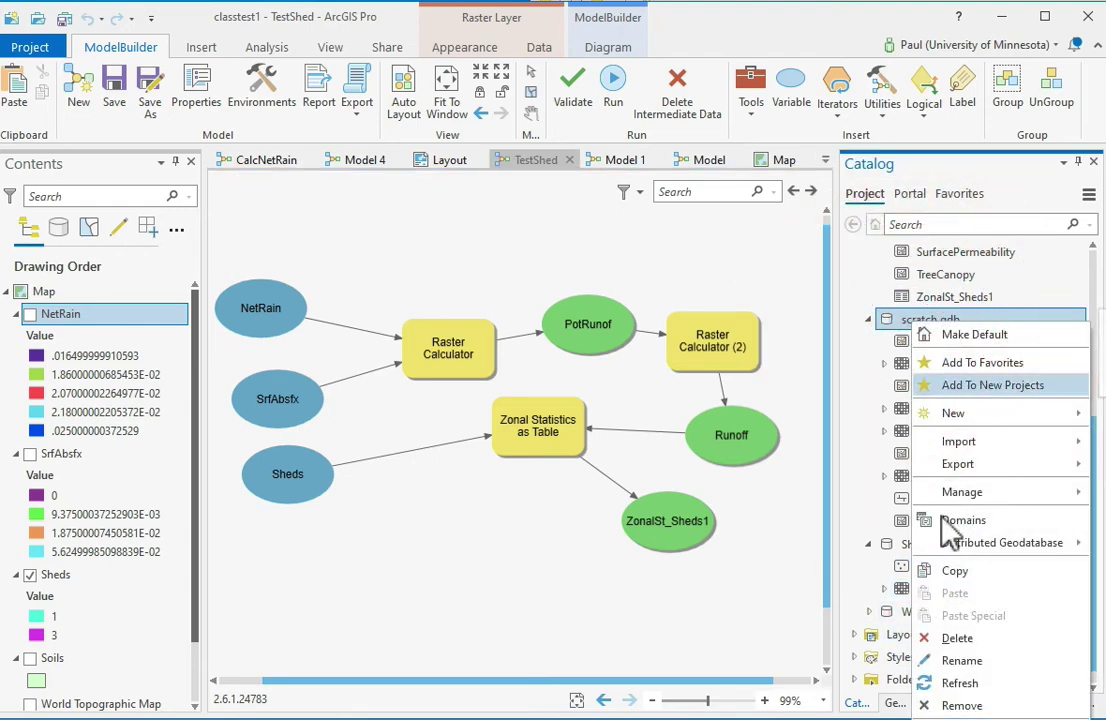
pyautogui.click(960, 684)
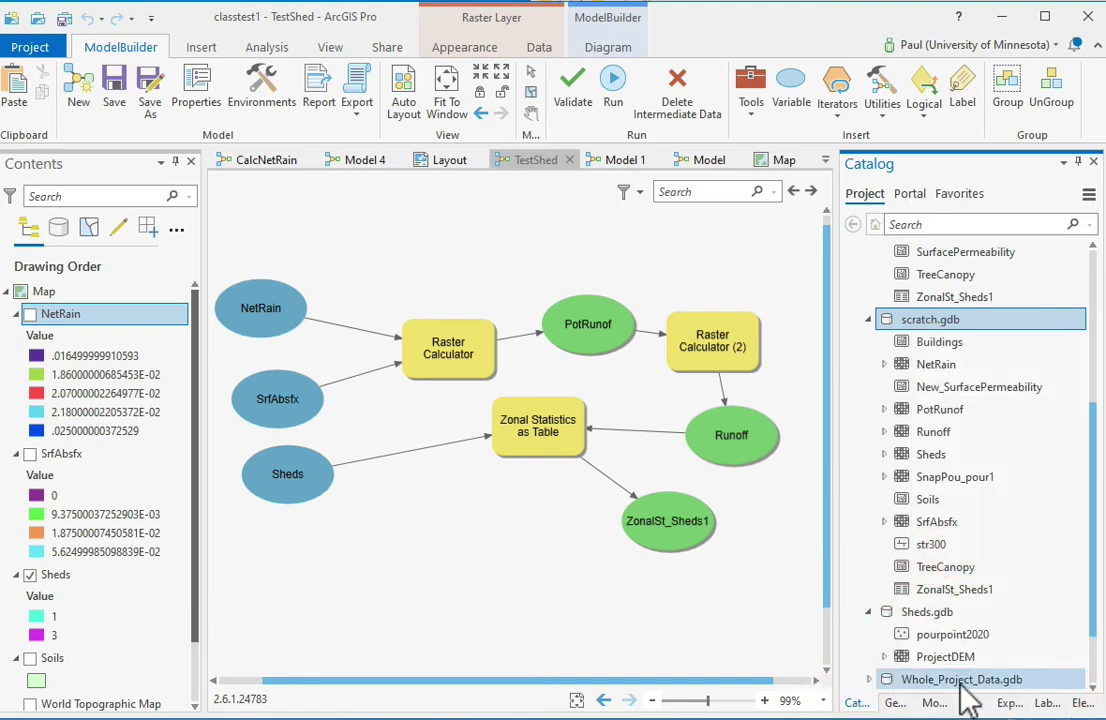
pyautogui.moveTo(925, 598); pyautogui.dragTo(90, 402)
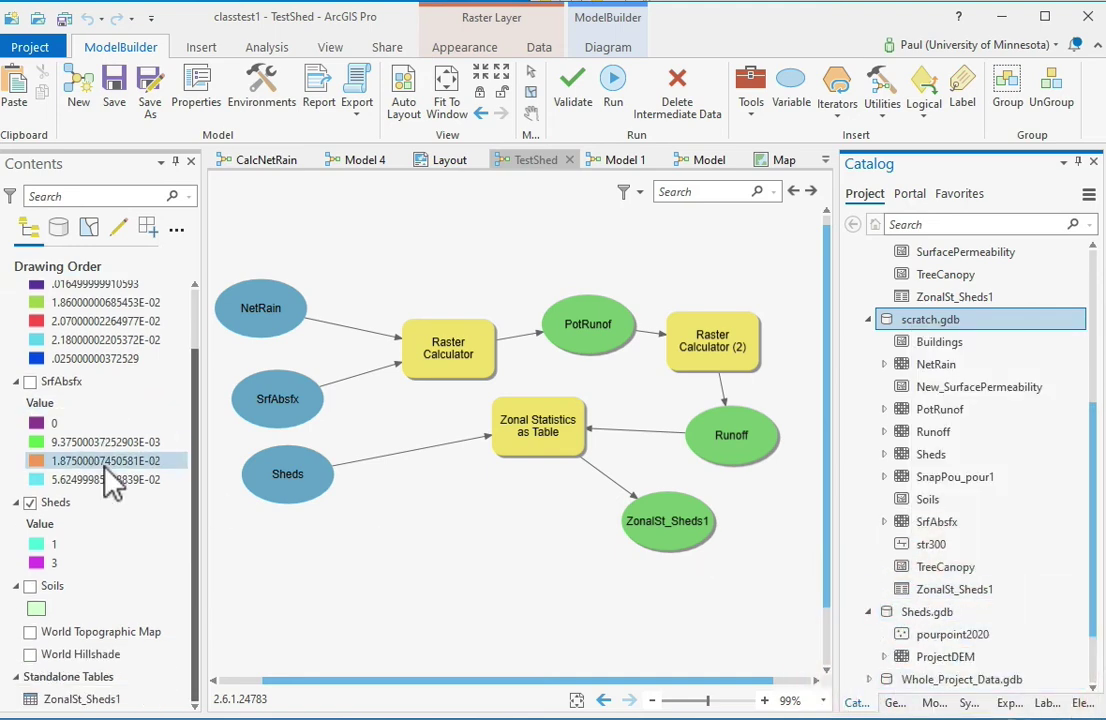
# Open the ZonalSt_Sheds1 standalone table, examine the runoff SUM for each watershed, and close the table
pyautogui.doubleClick(78, 699)
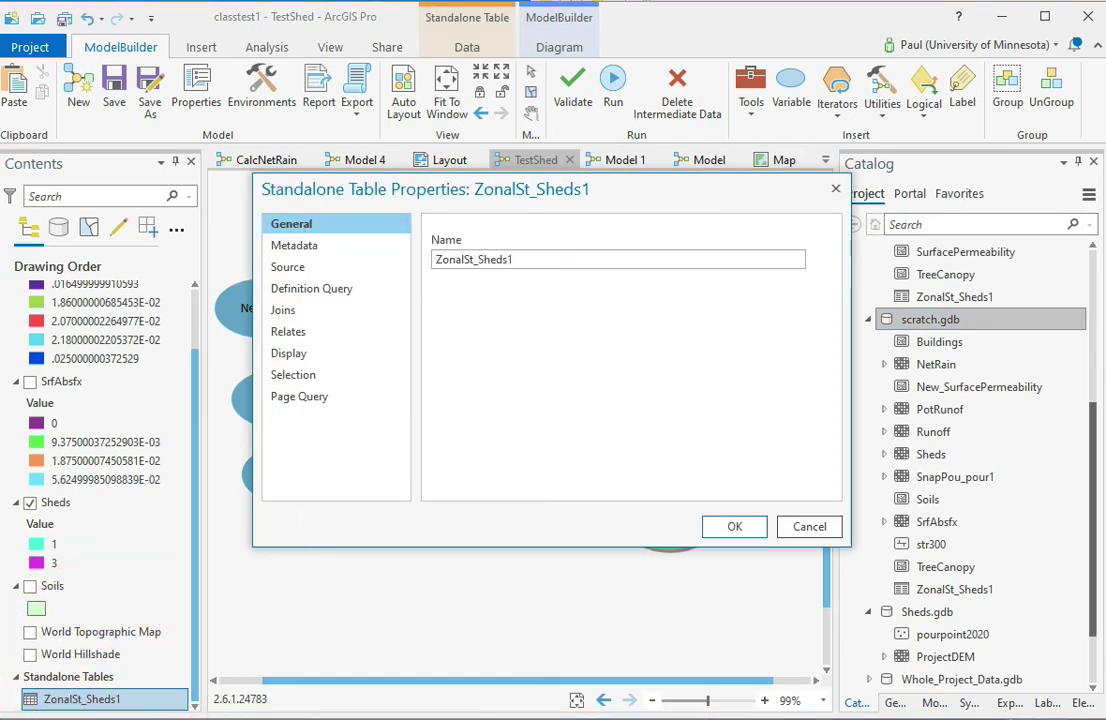
pyautogui.click(837, 190)
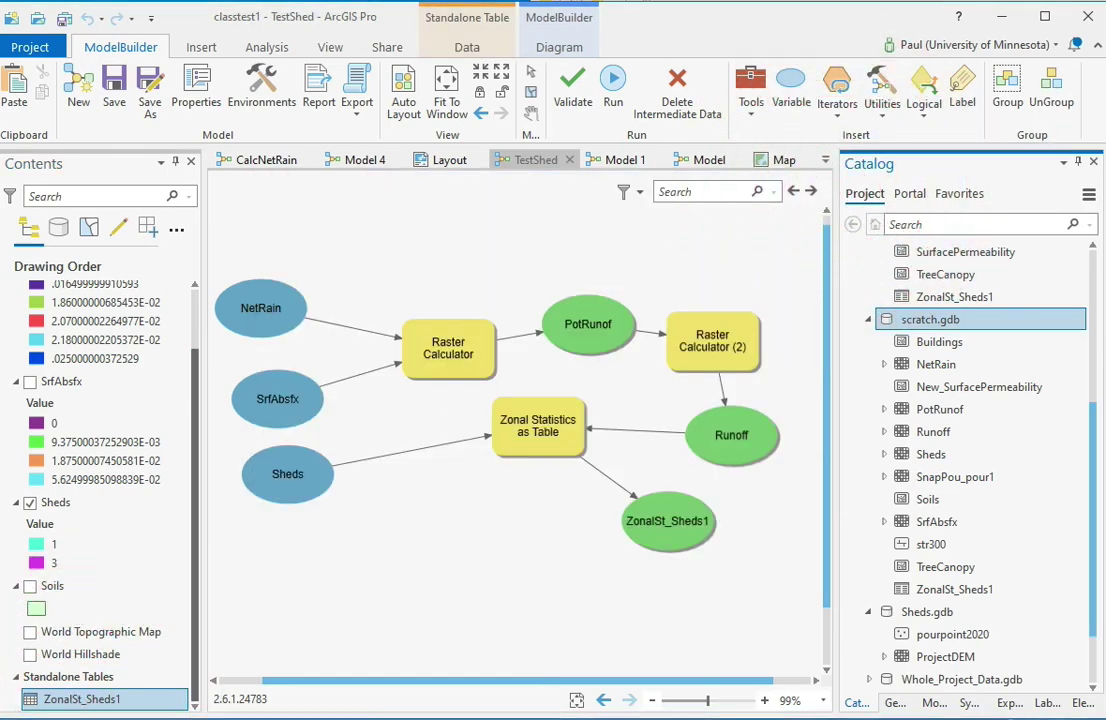
pyautogui.click(112, 700)
pyautogui.rightClick(112, 700)
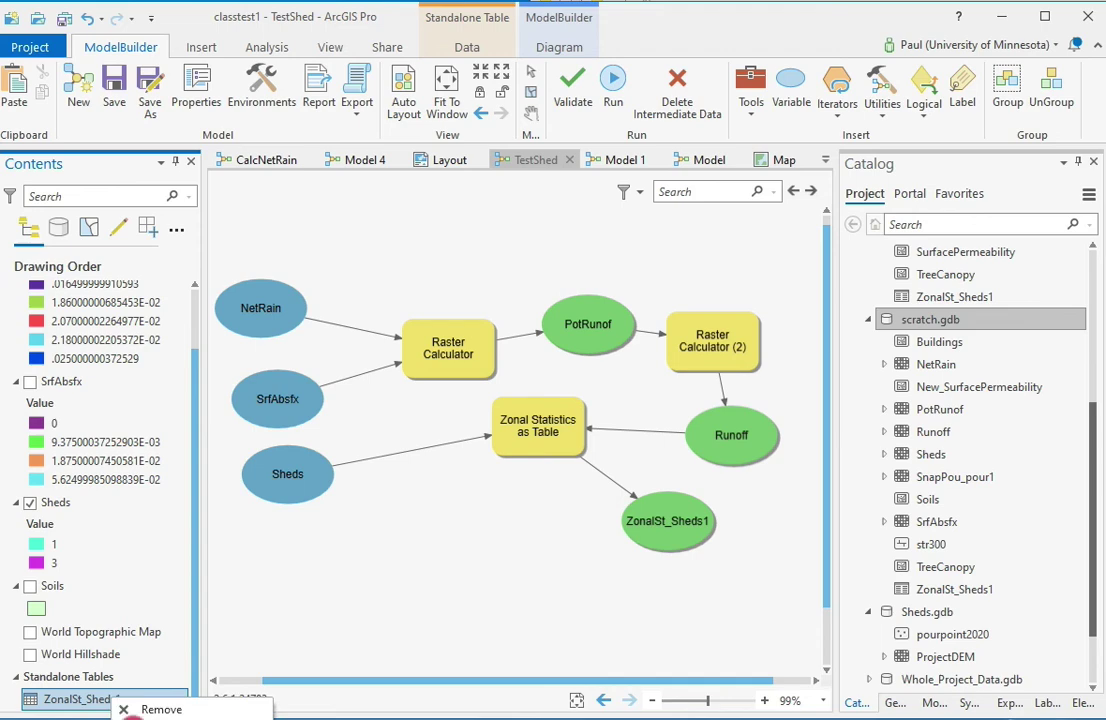
pyautogui.click(100, 714)
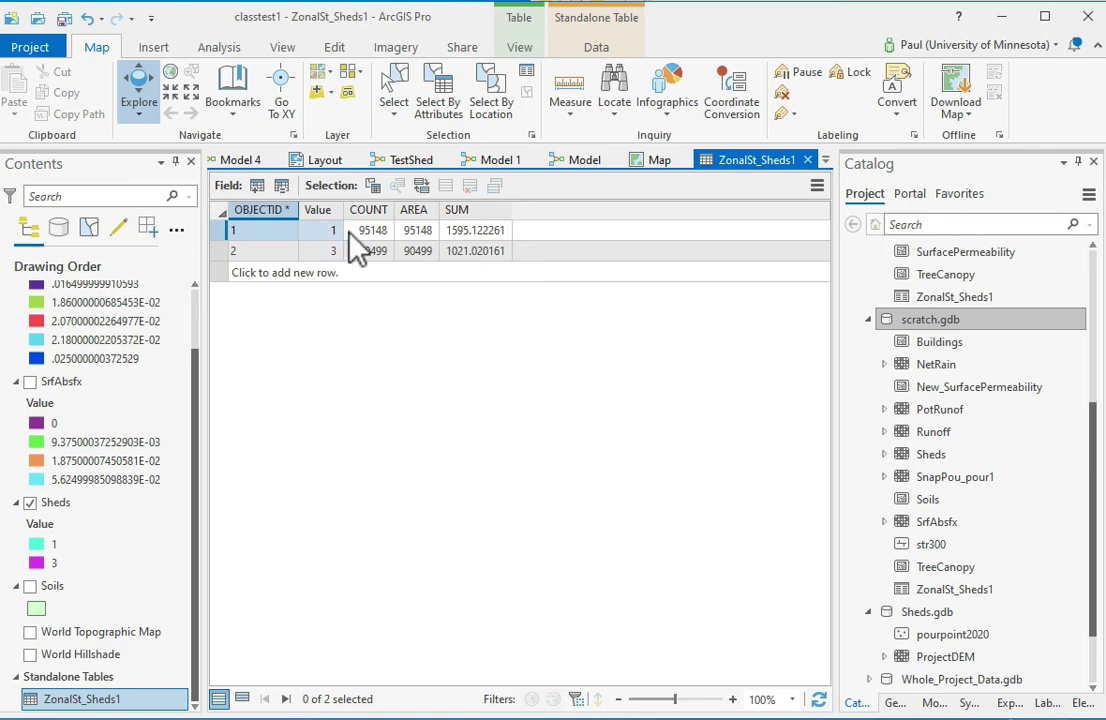
pyautogui.click(448, 233)
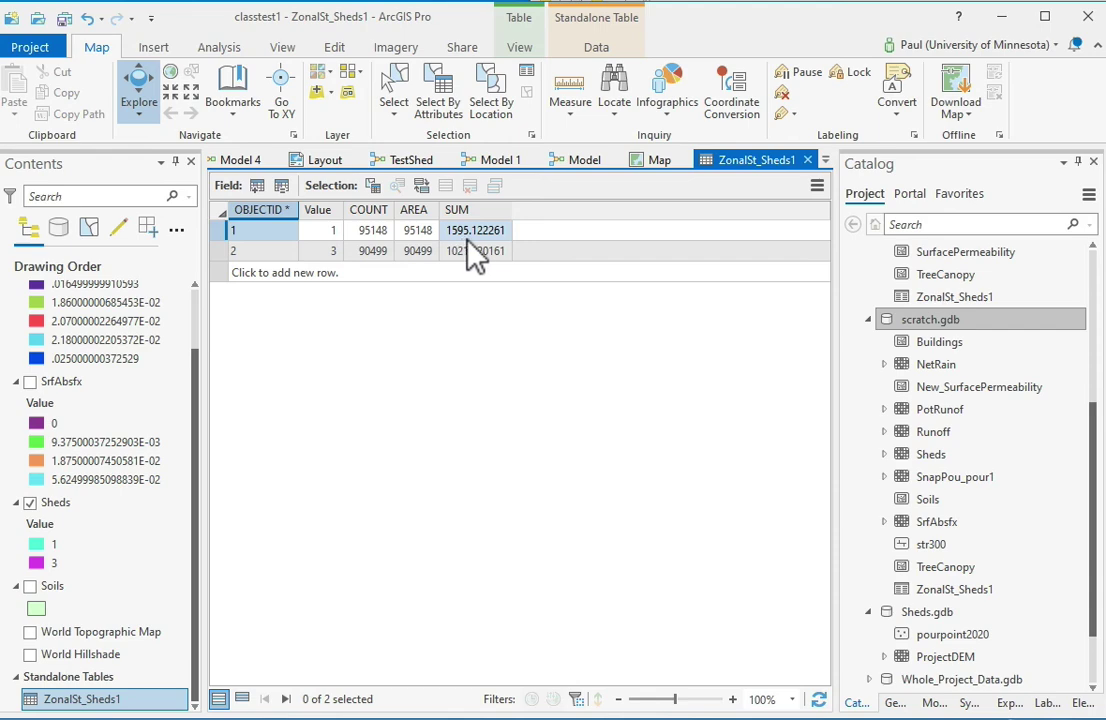
pyautogui.click(462, 251)
pyautogui.click(807, 161)
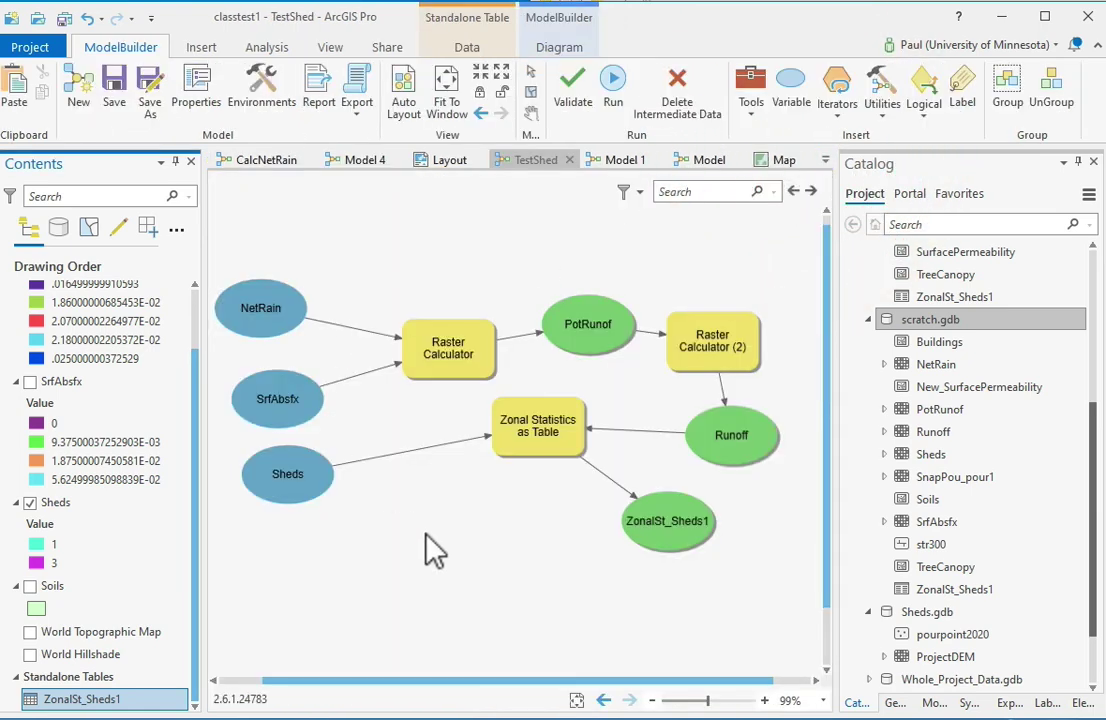